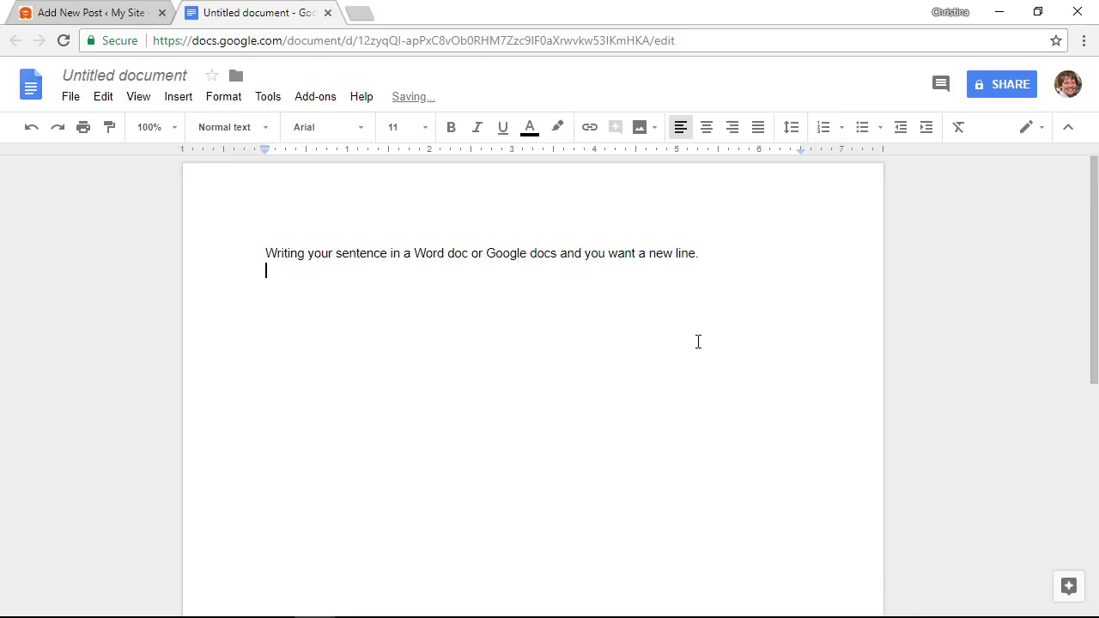
Add a new line below the sentence, remove the extra blank lines, and show the line spacing choices
key("BackSpace")
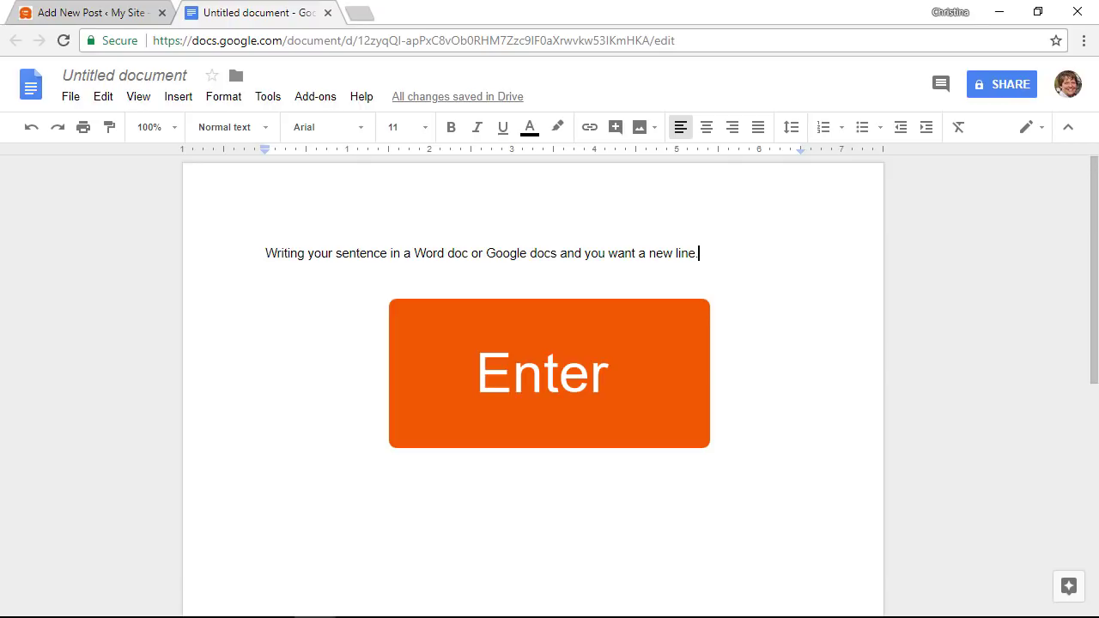
key("Return")
key("Return")
key("Return")
key("Return")
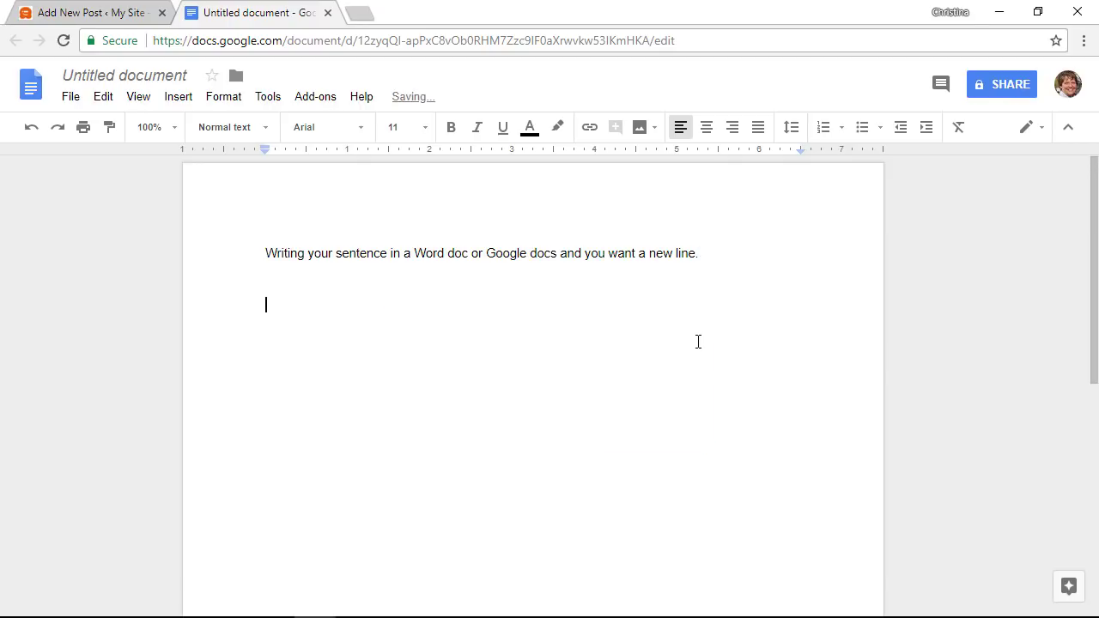
key("BackSpace")
key("BackSpace")
key("BackSpace")
left_click(792, 131)
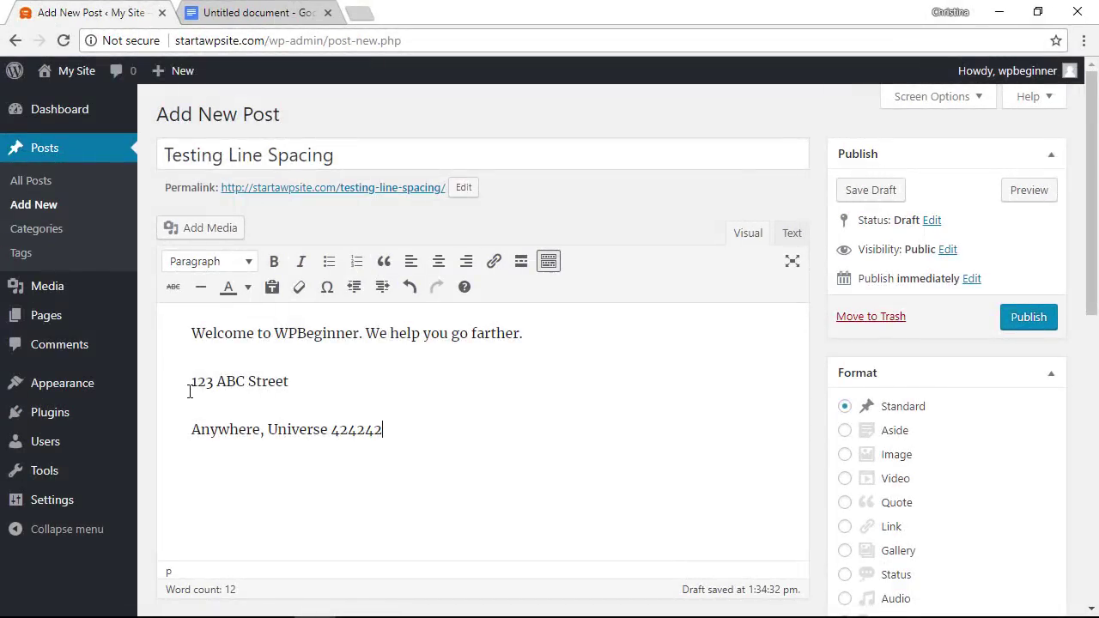
Remove the separate address paragraph and retype 'Anywhere, Universe 424242' directly beneath '123 ABC Street'
left_click(189, 391)
left_click_drag(393, 430, 184, 381)
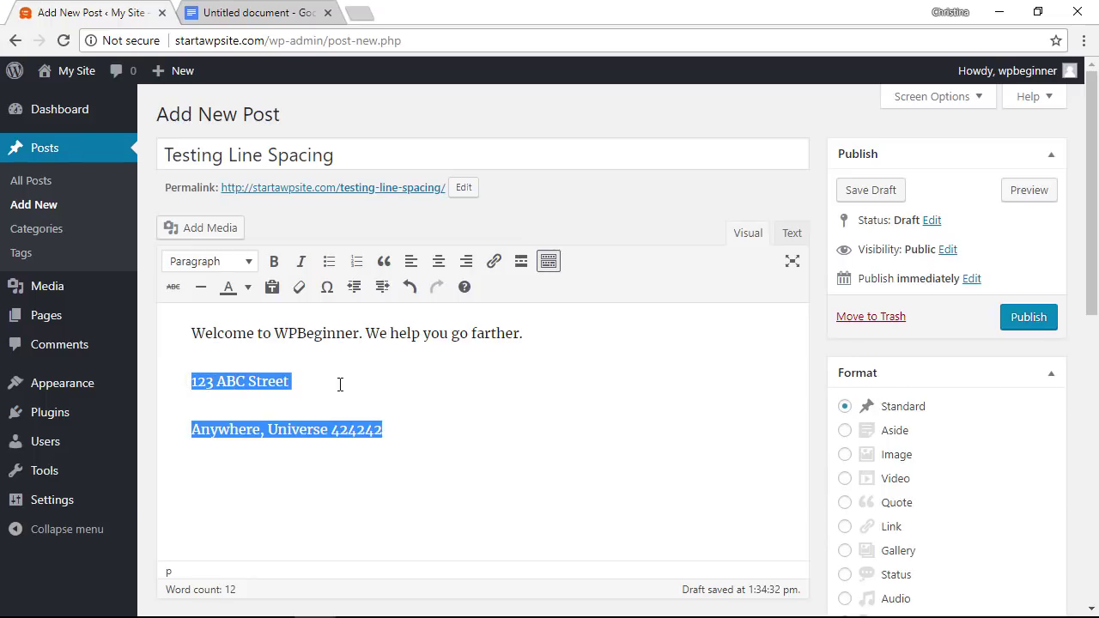
key("ctrl+z")
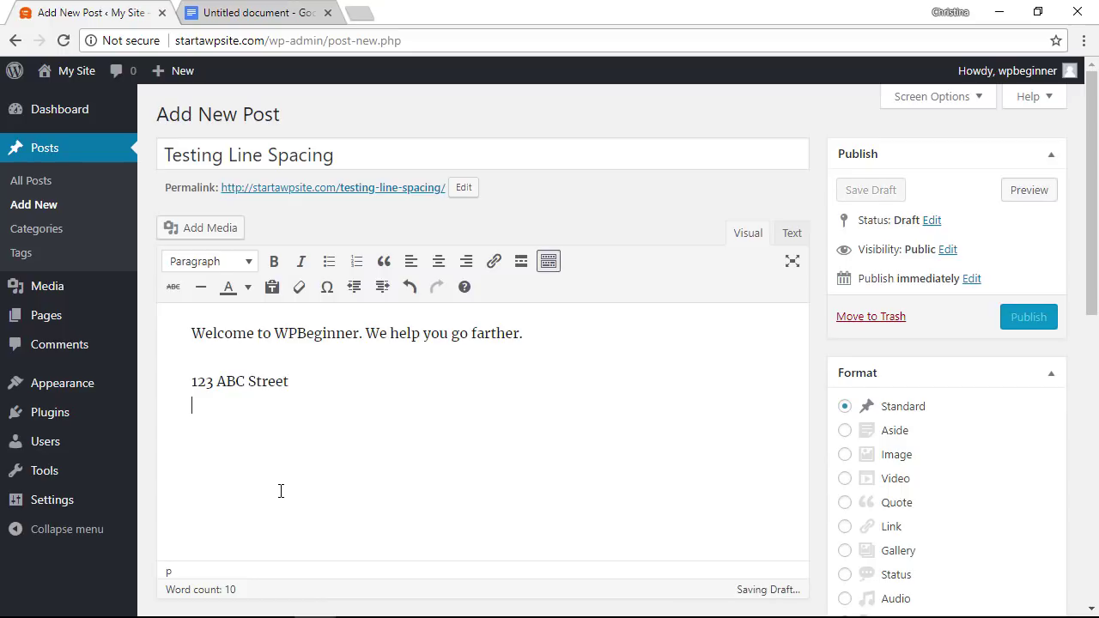
type("Anyw")
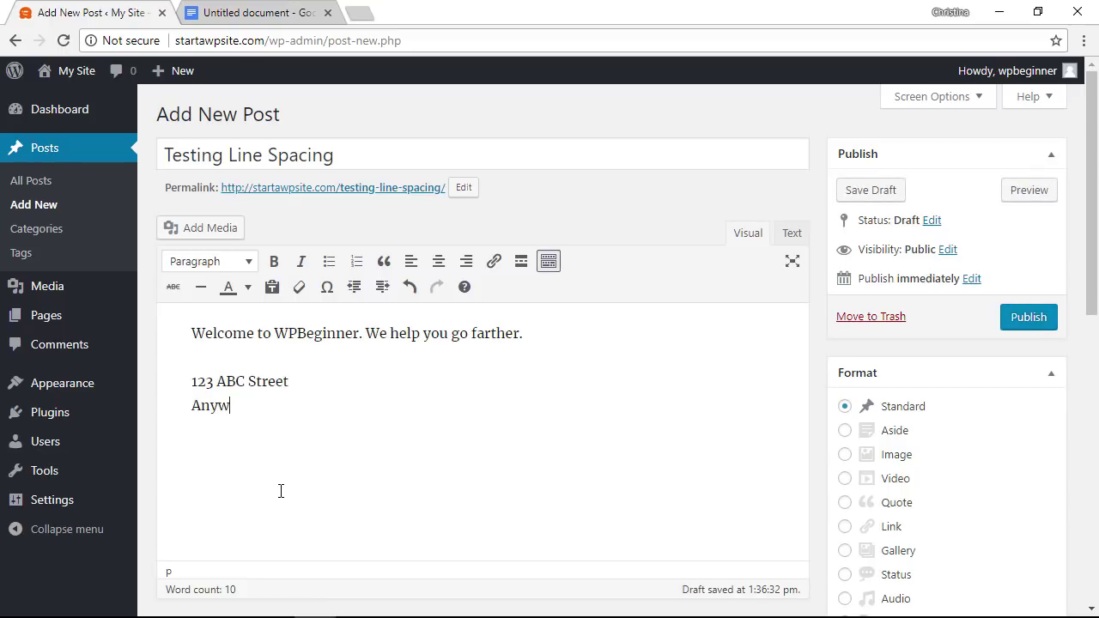
type("here, Universe ")
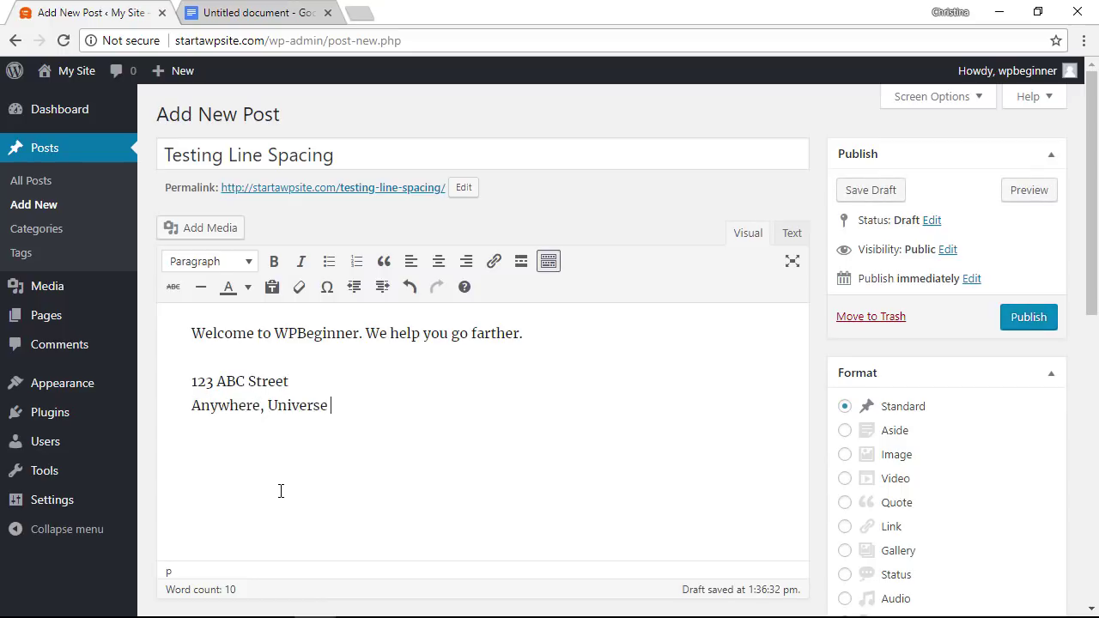
type("424242")
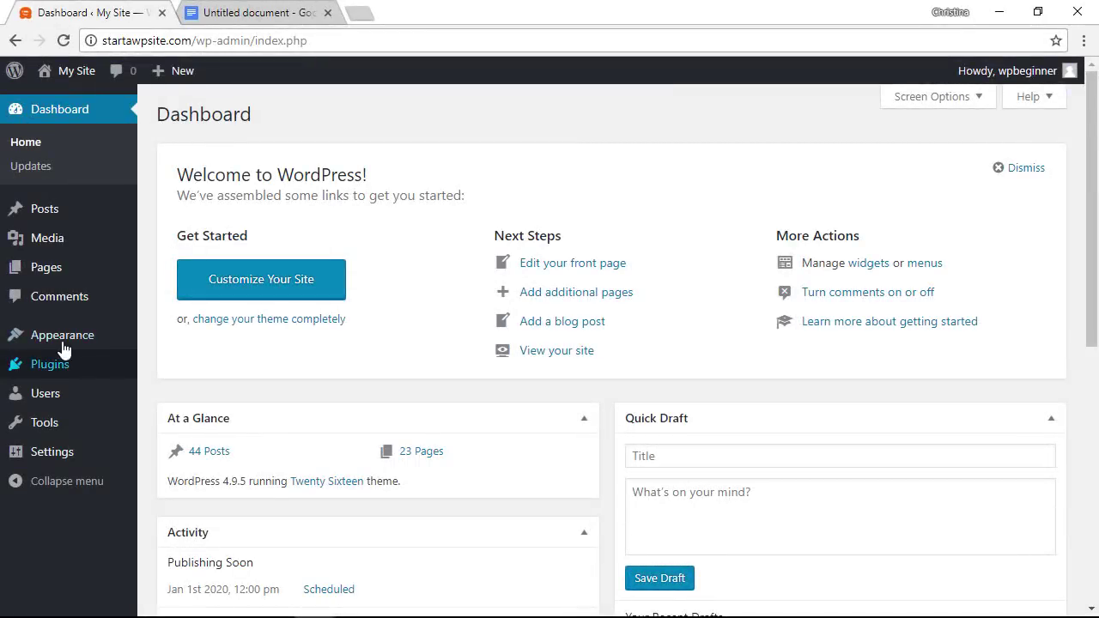
Open the Customizer's Additional CSS section, hide its help text, and focus the empty CSS editor
mouse_move(57, 346)
left_click(179, 365)
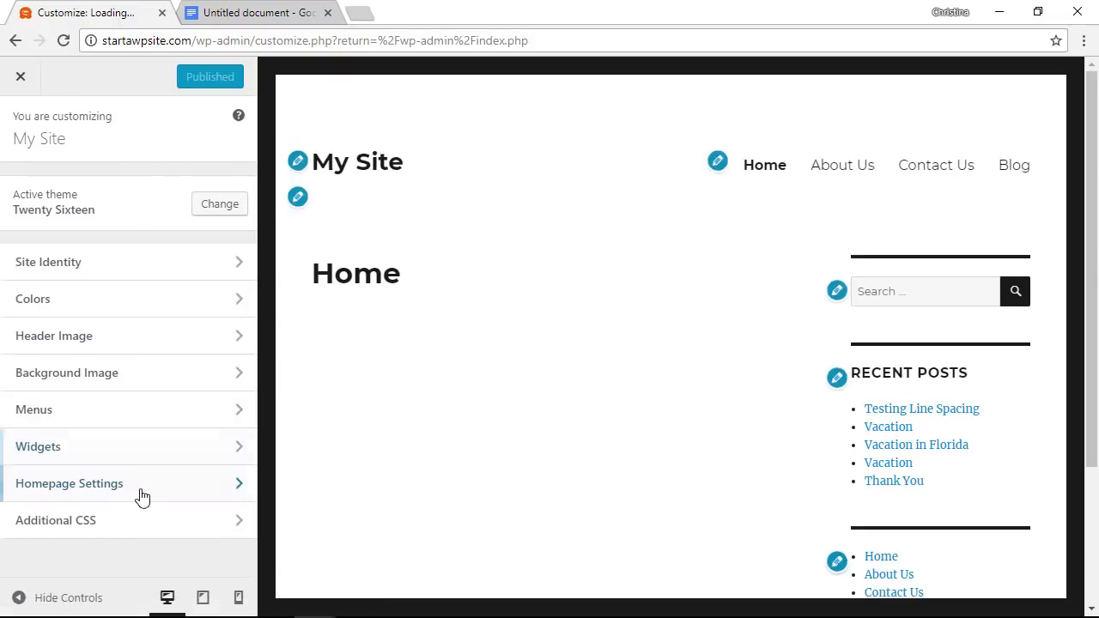
left_click(80, 525)
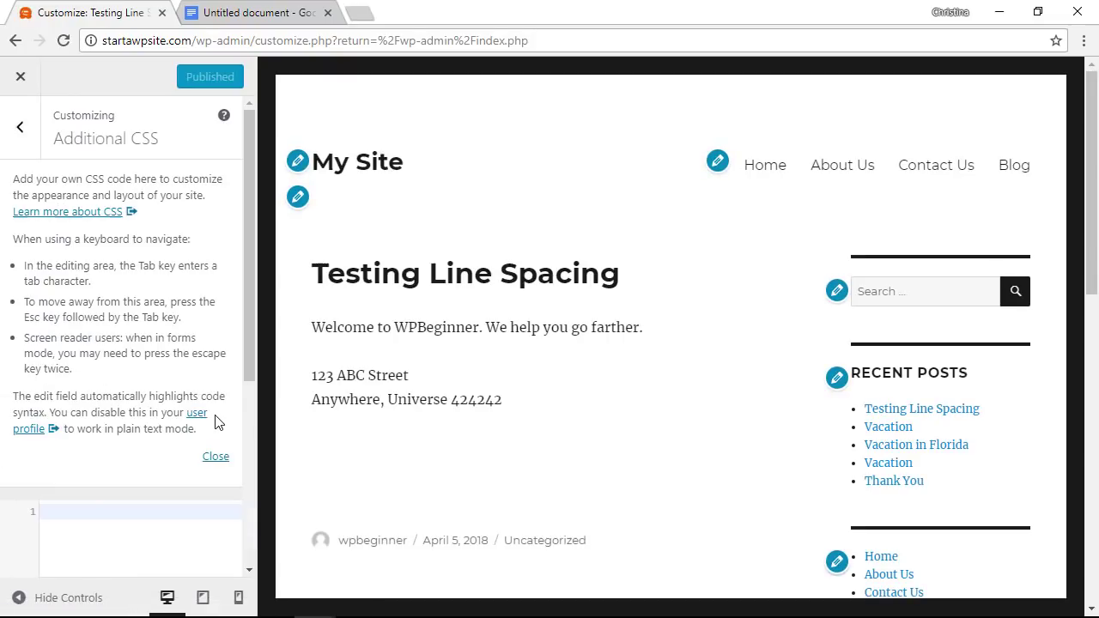
left_click(213, 460)
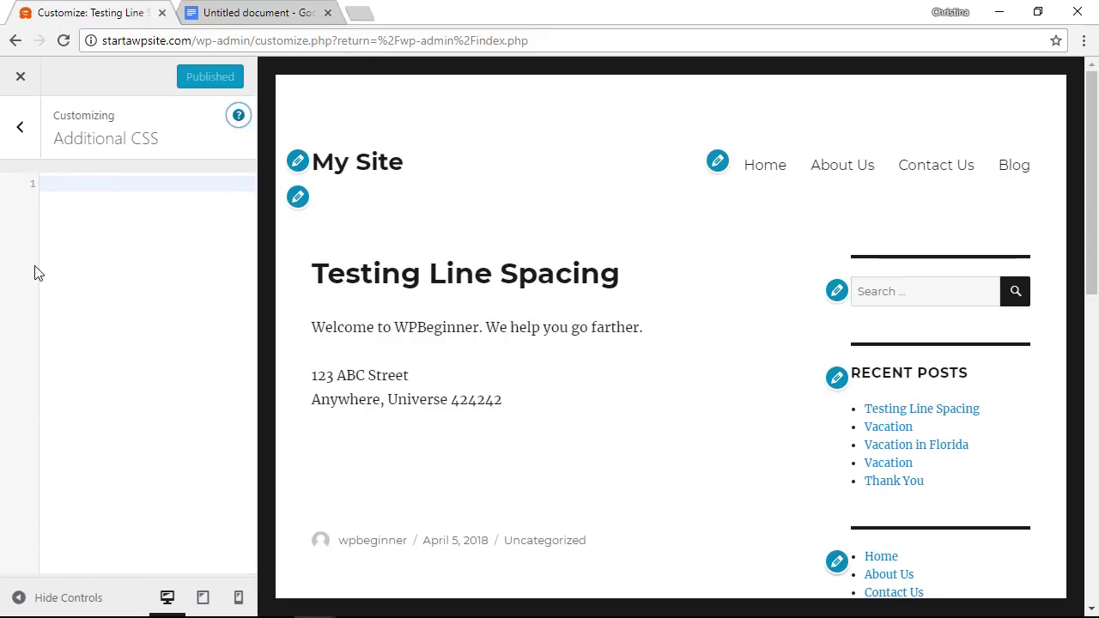
left_click(54, 185)
left_click(114, 183)
Paste the .post p{line-height: 1.5em;} rule into the CSS editor and change the value to 1.75em
right_click(115, 183)
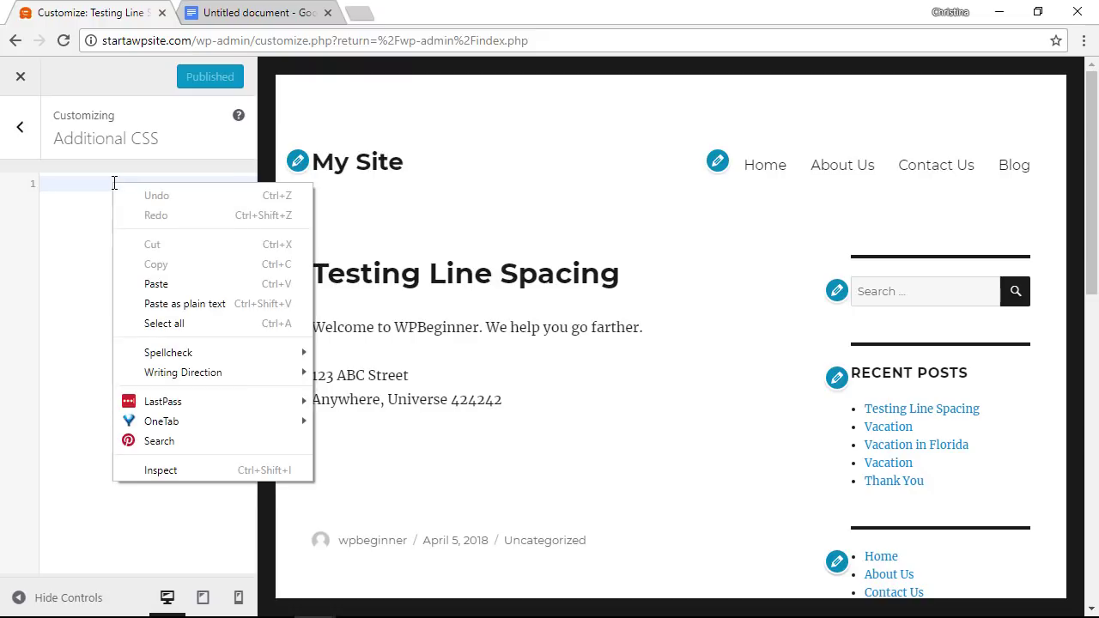
left_click(153, 283)
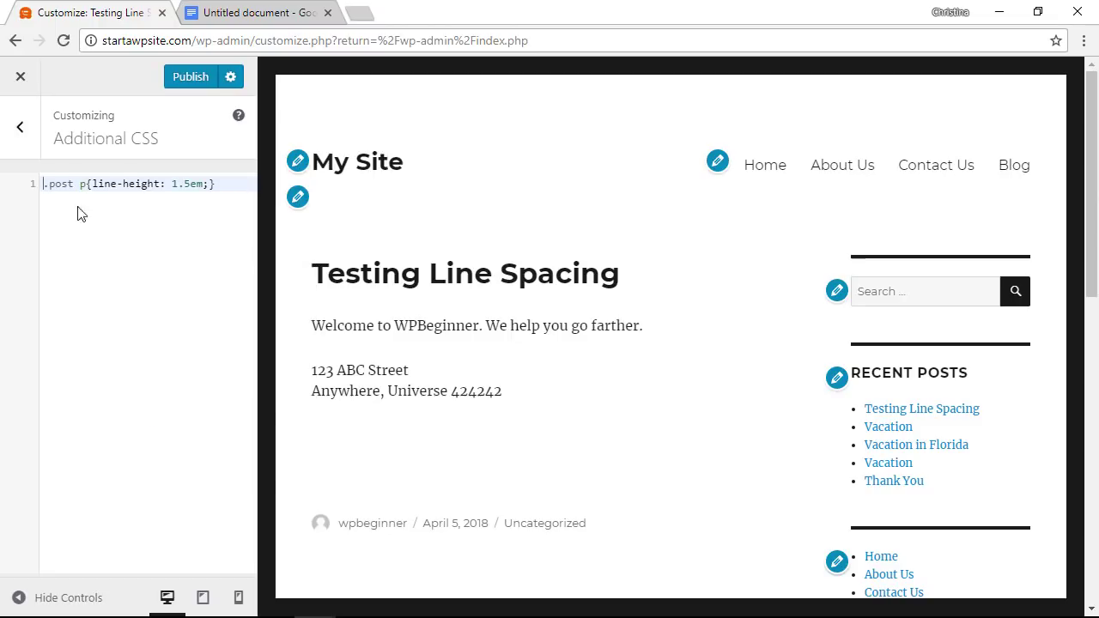
double_click(57, 184)
key("BackSpace")
type("0")
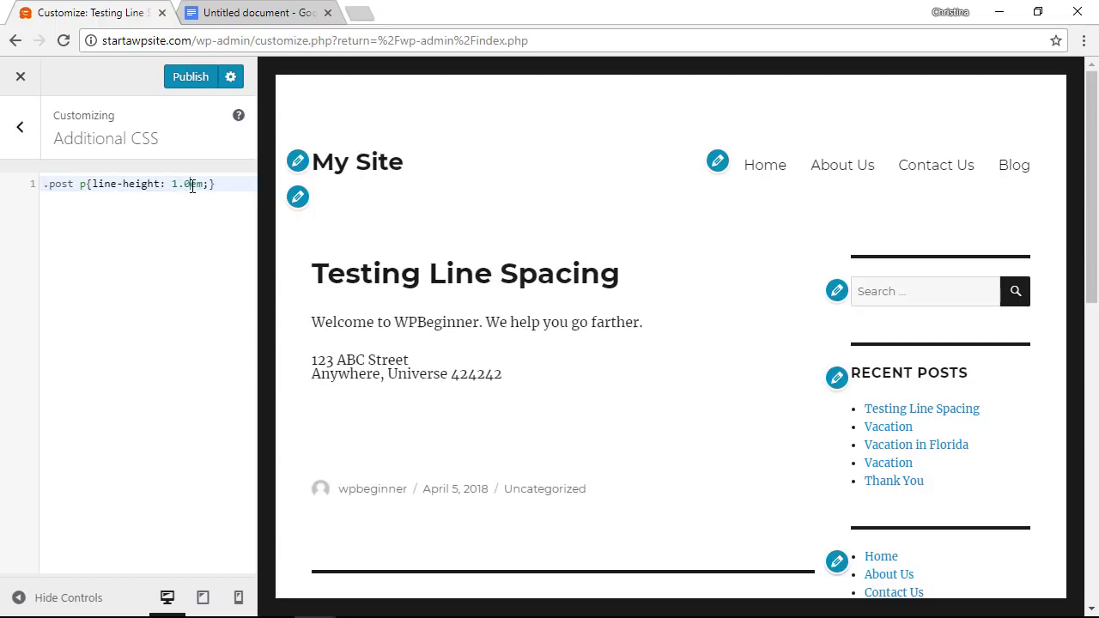
key("BackSpace")
key("BackSpace")
key("BackSpace")
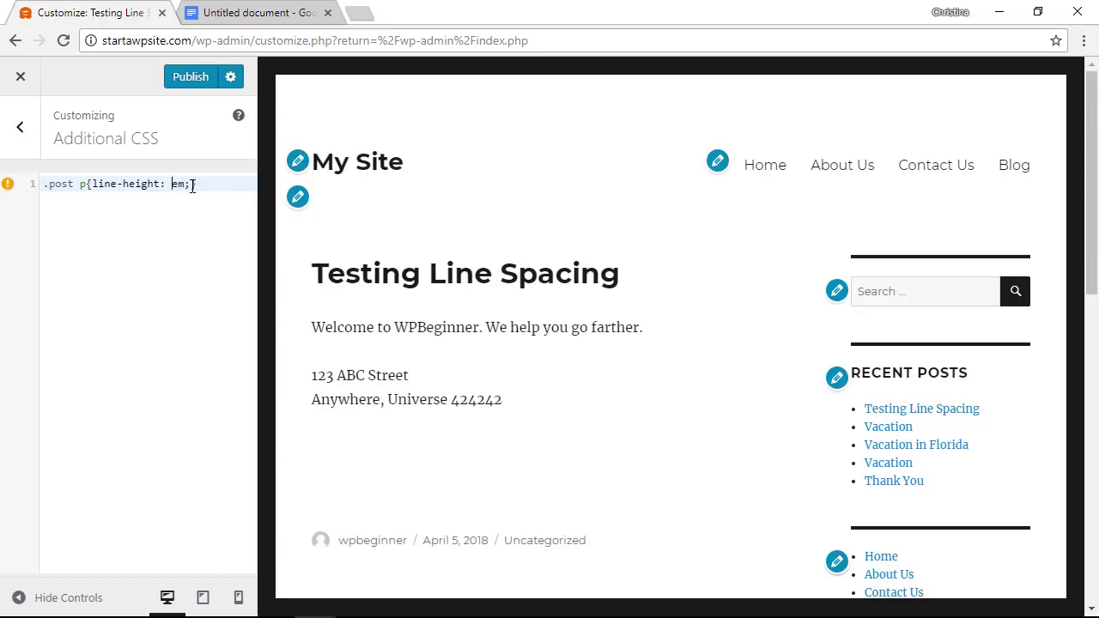
type("2")
key("BackSpace")
type("1.75")
Review the .post selector and 1.75em value against the address lines in the preview
left_click_drag(45, 187, 72, 189)
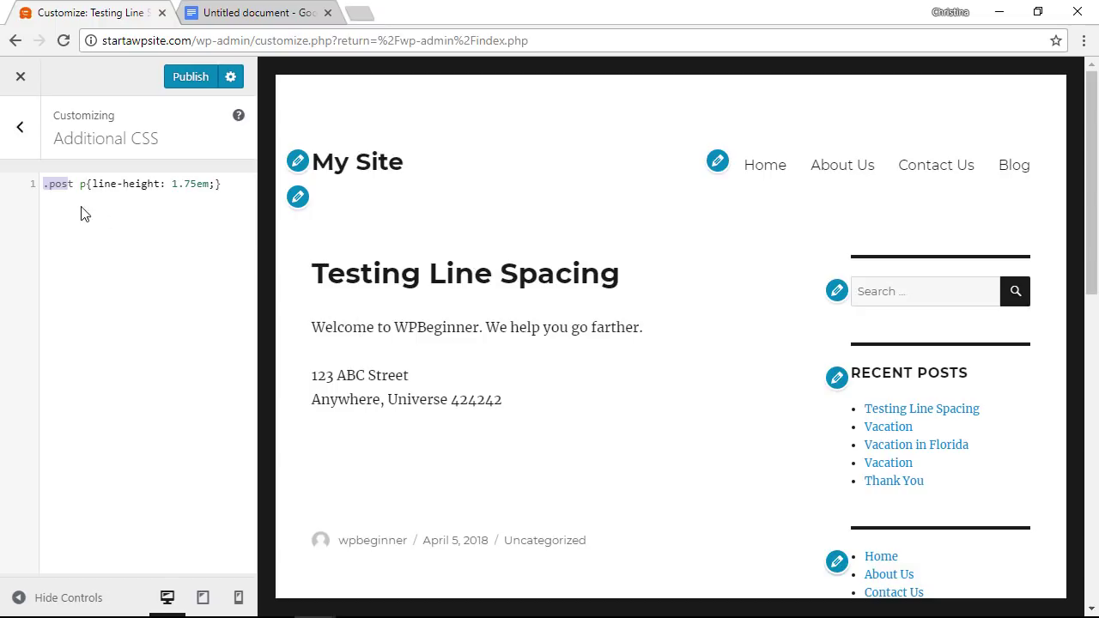
double_click(197, 183)
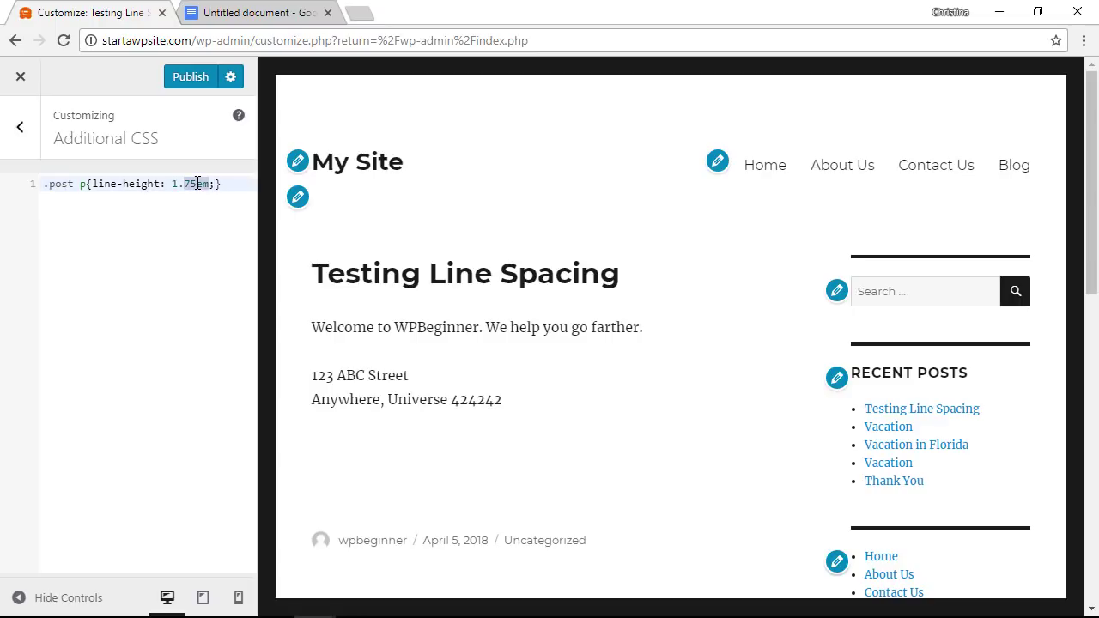
left_click(198, 237)
key("ctrl+a")
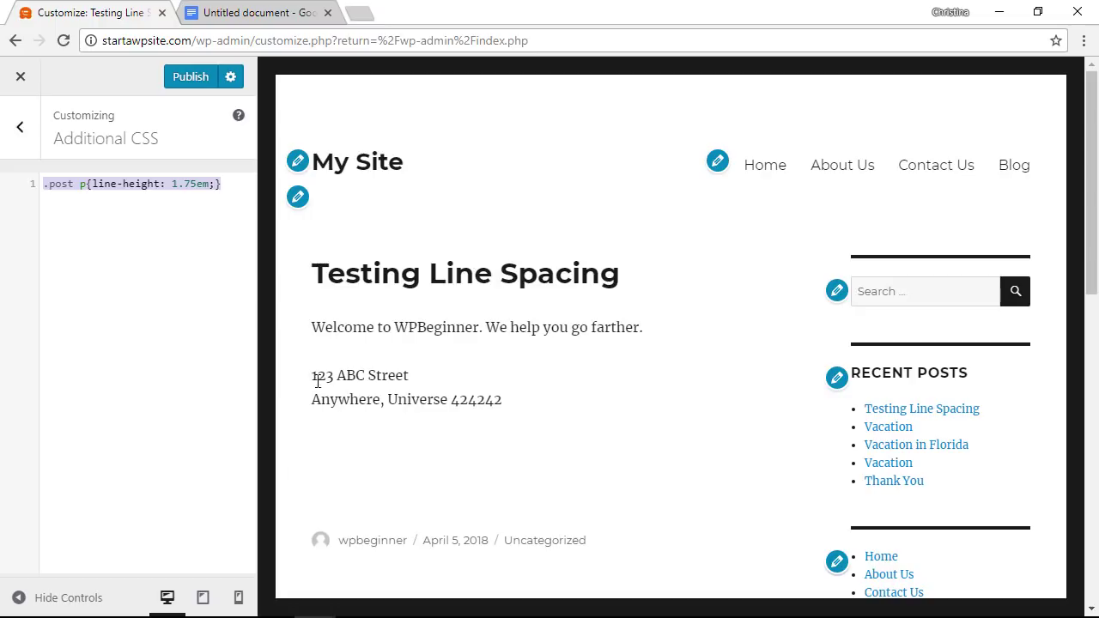
left_click_drag(313, 374, 386, 398)
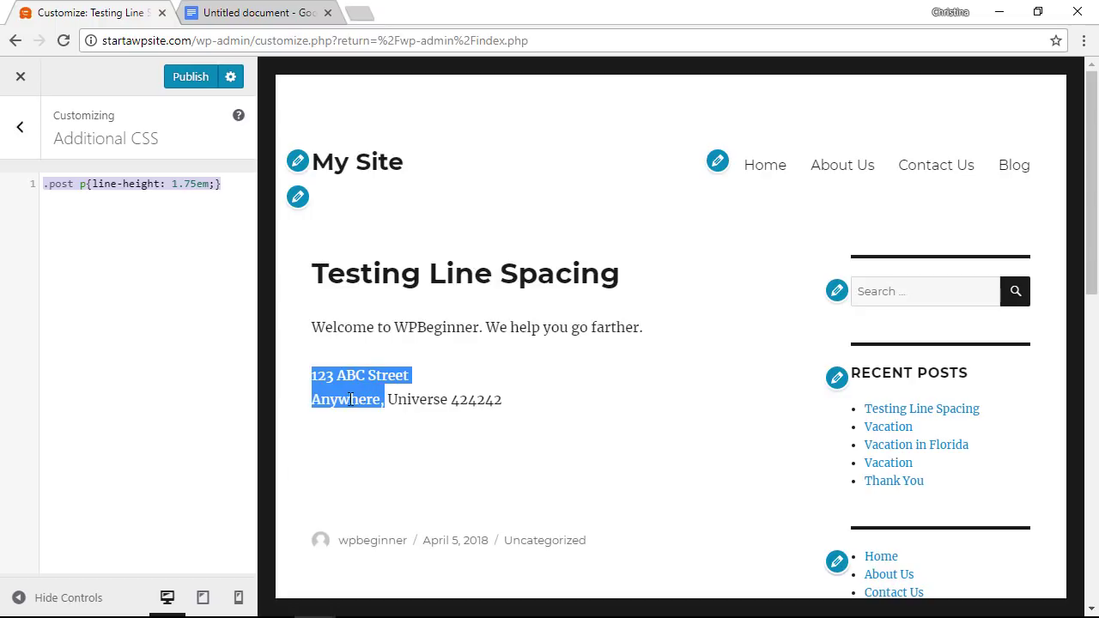
left_click(351, 397)
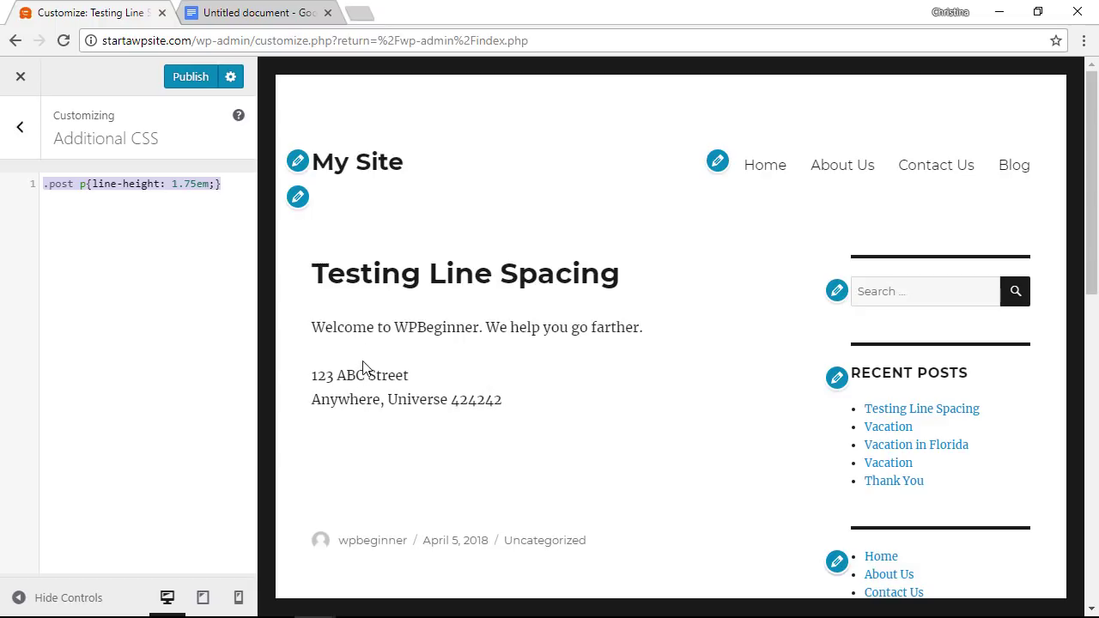
Split the .post p rule so the declaration and closing brace sit on their own lines
left_click(86, 183)
key("Return")
left_click(178, 199)
key("Return")
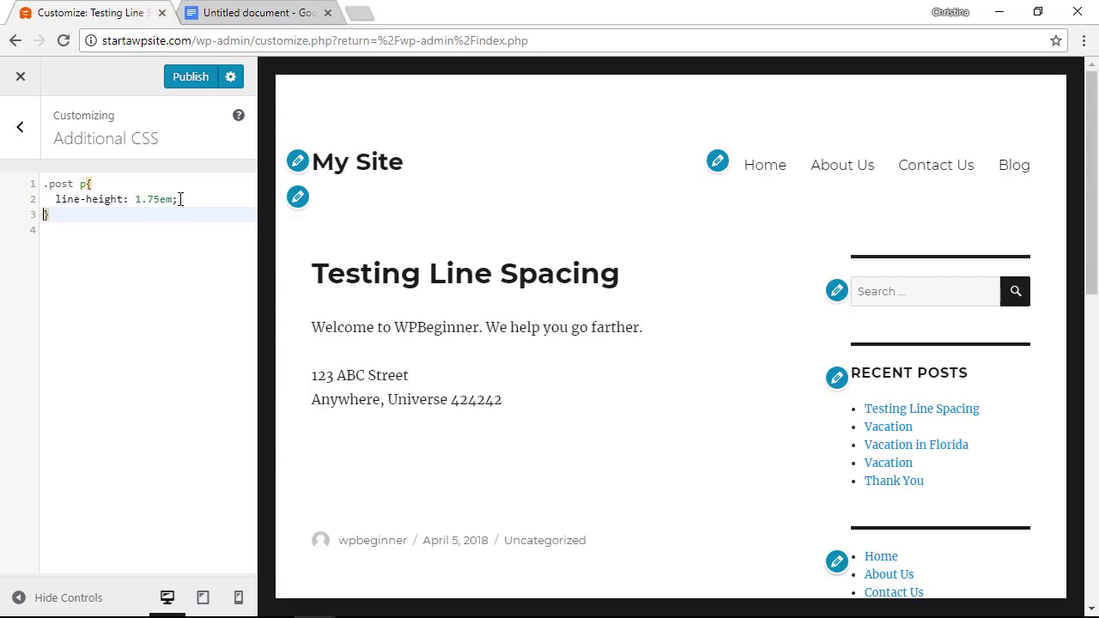
left_click(176, 200)
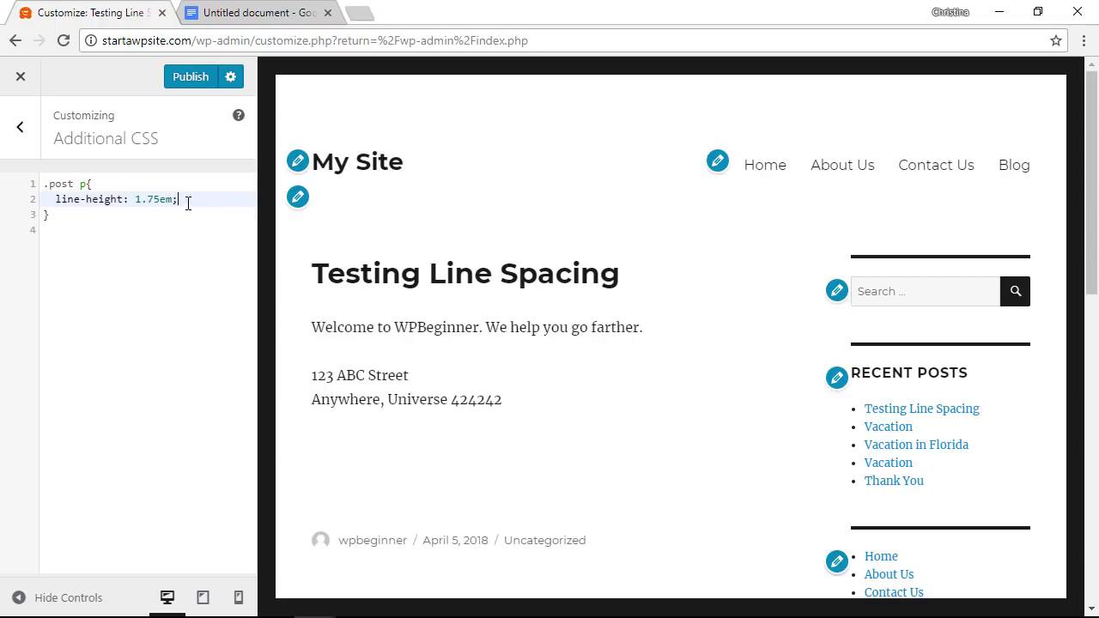
Add a padding-bottom: 15px declaration below the line-height line, trying other values before settling on 15px
key("Return")
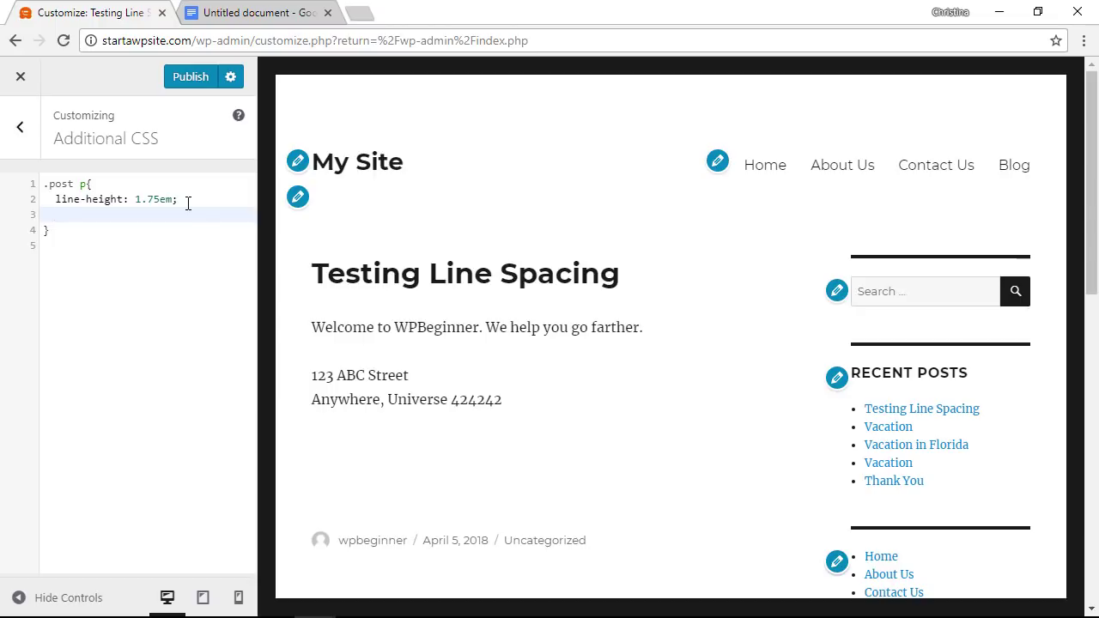
type("paddi")
key("Down")
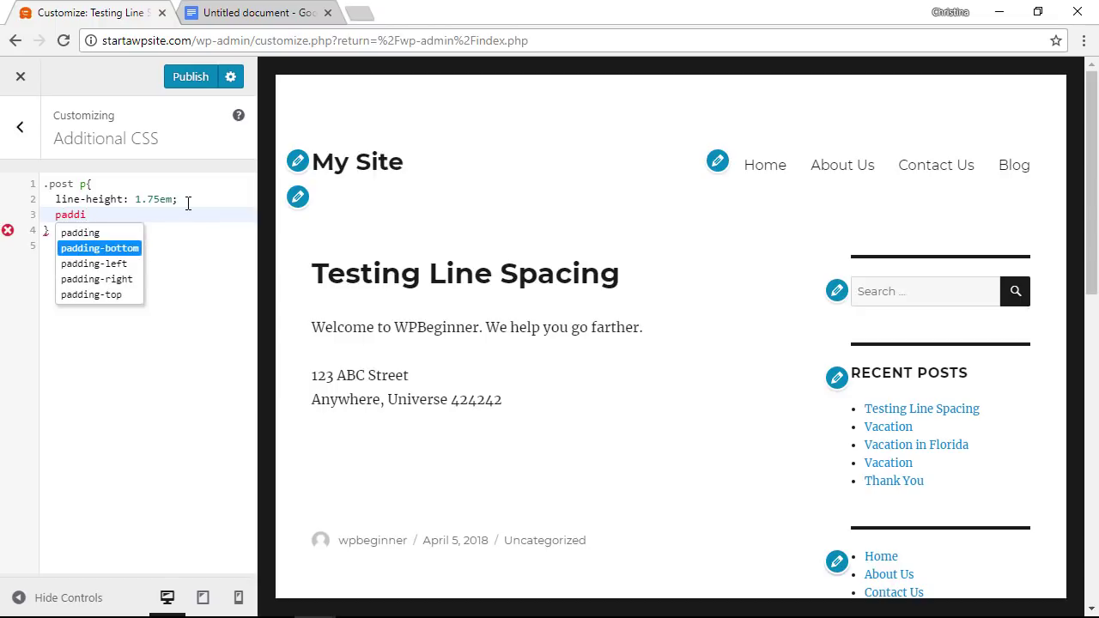
type(": ")
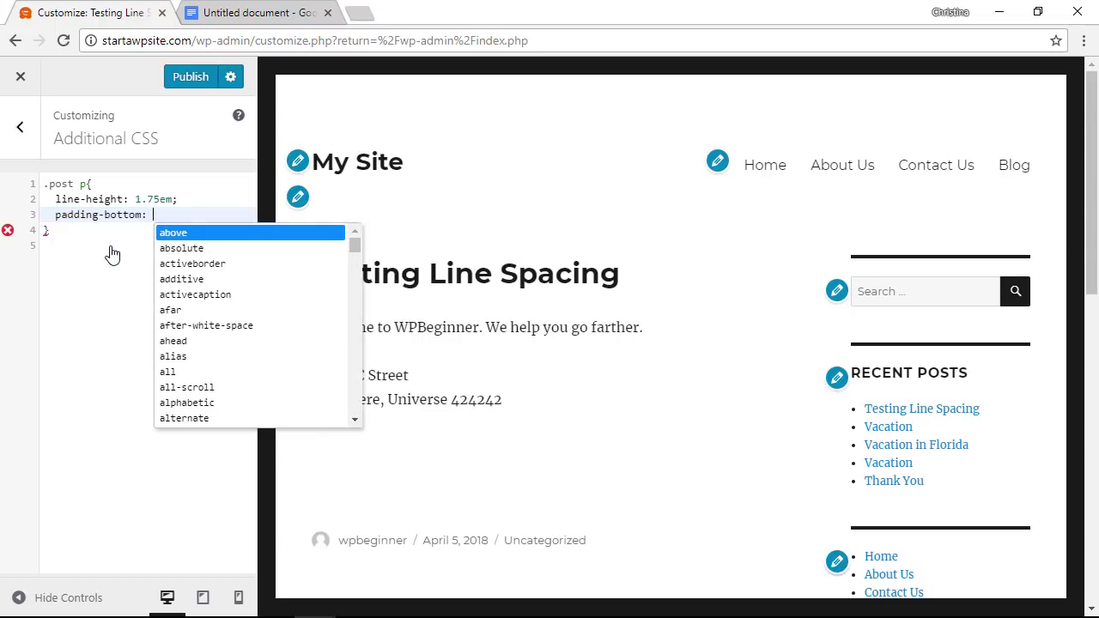
type("15px;")
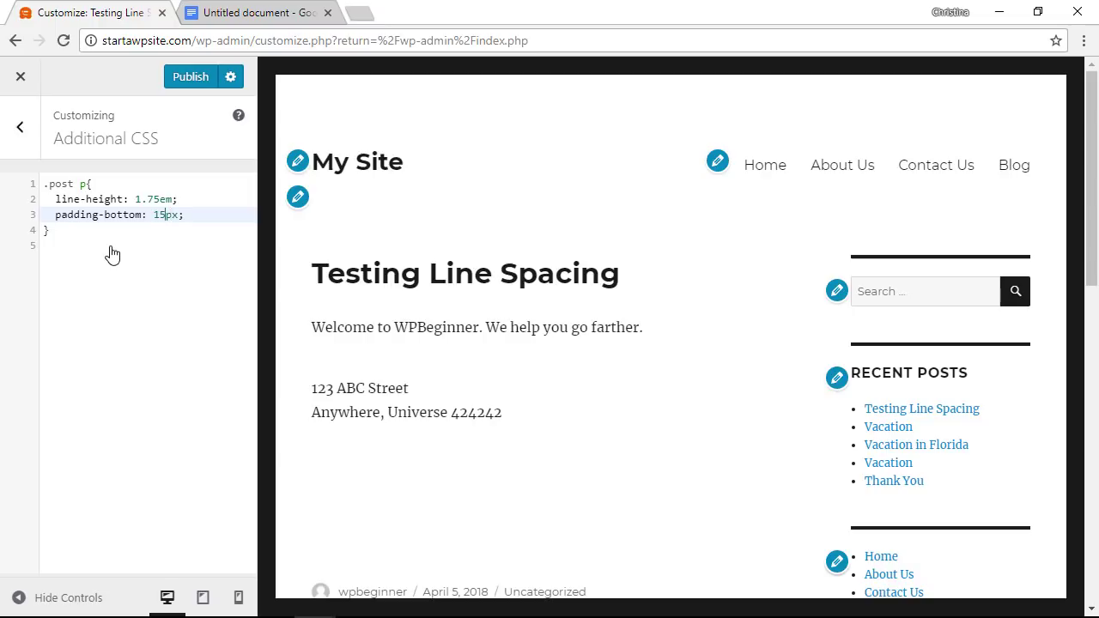
key("Left")
key("Left")
type("0")
key("BackSpace")
key("BackSpace")
type("2")
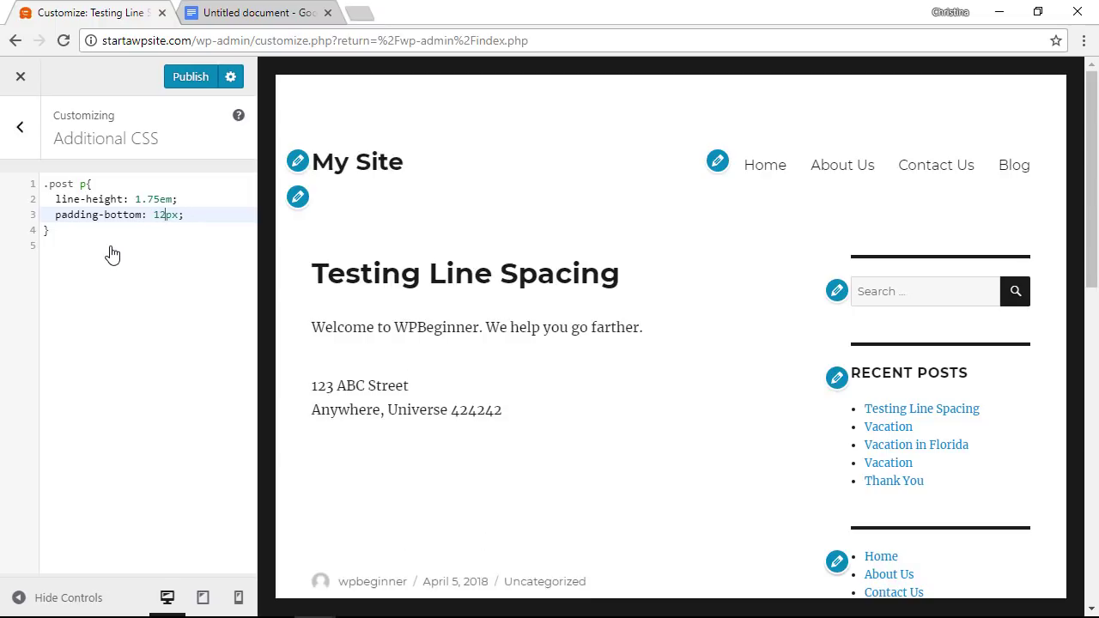
key("BackSpace")
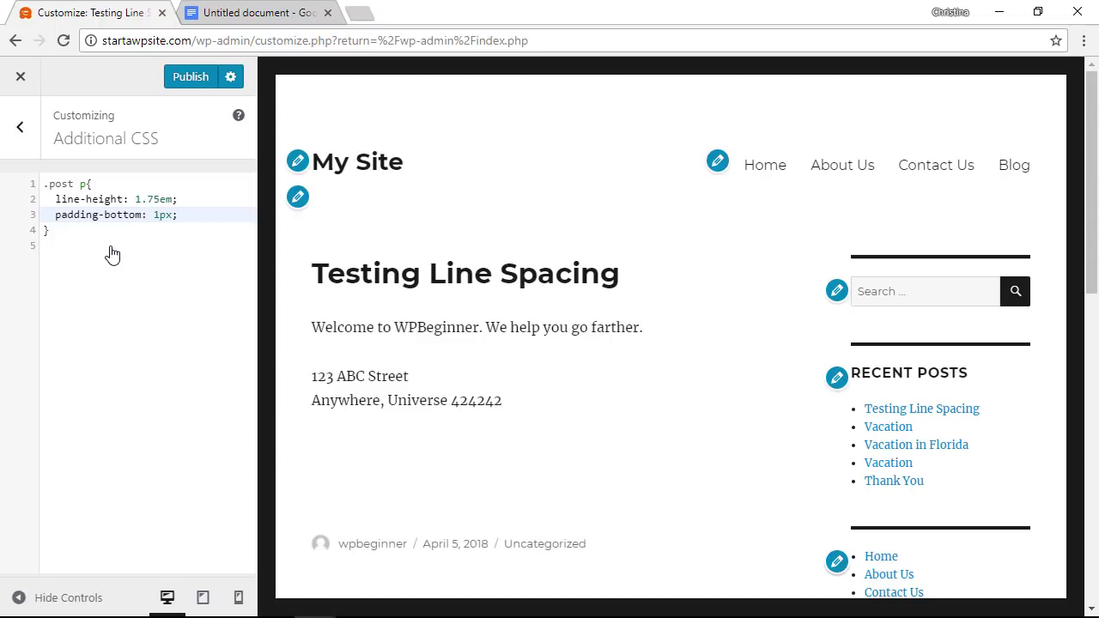
type("0")
key("BackSpace")
type("5")
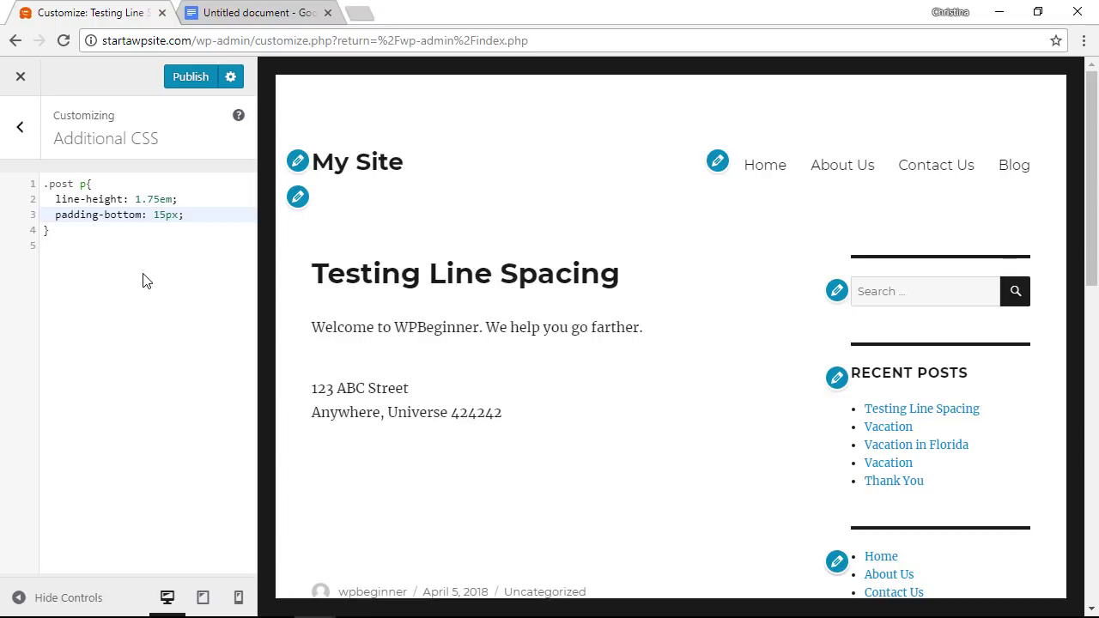
Publish the Additional CSS with the 1.75em line-height and 15px paragraph padding
left_click(190, 77)
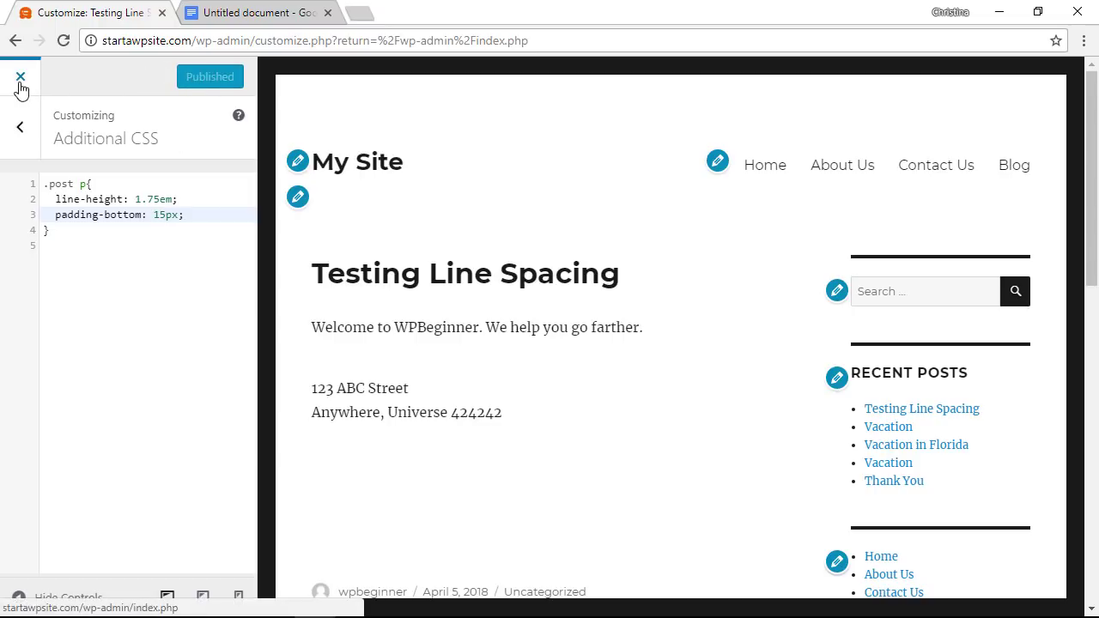